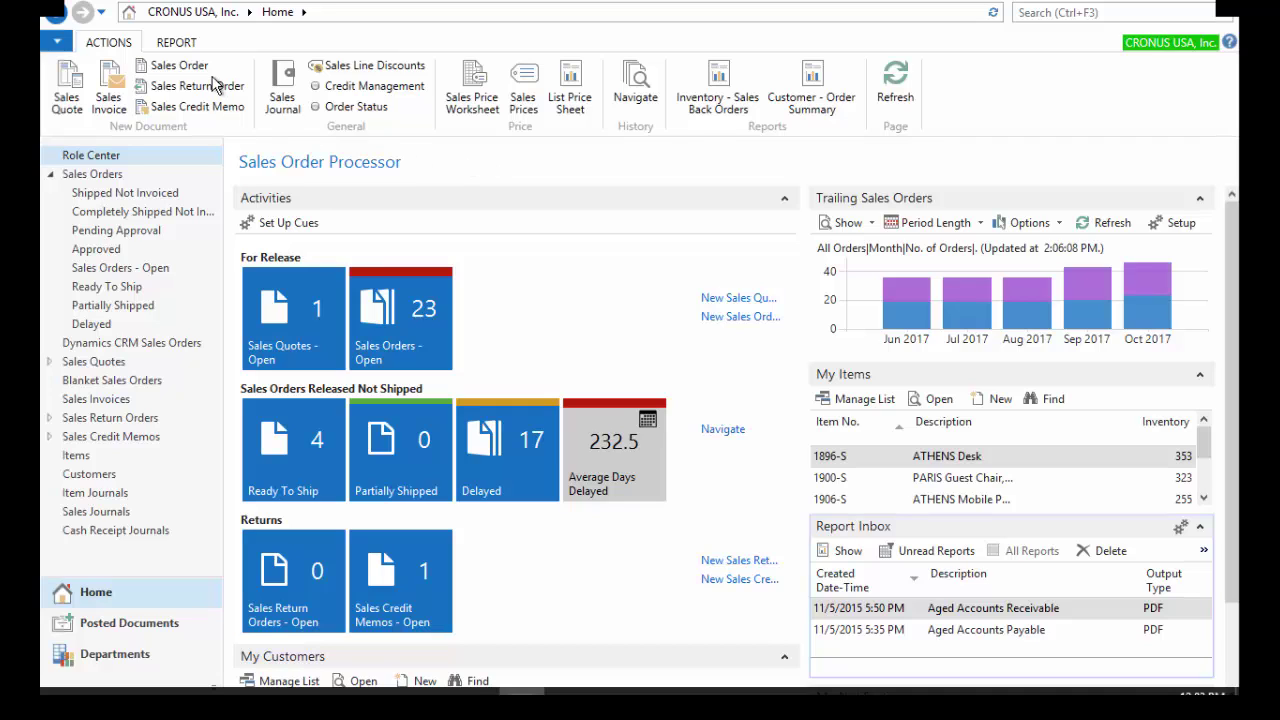
Create a new sales order for the customer Coho Winery and accept recording it despite the overdue balance
left_click(184, 64)
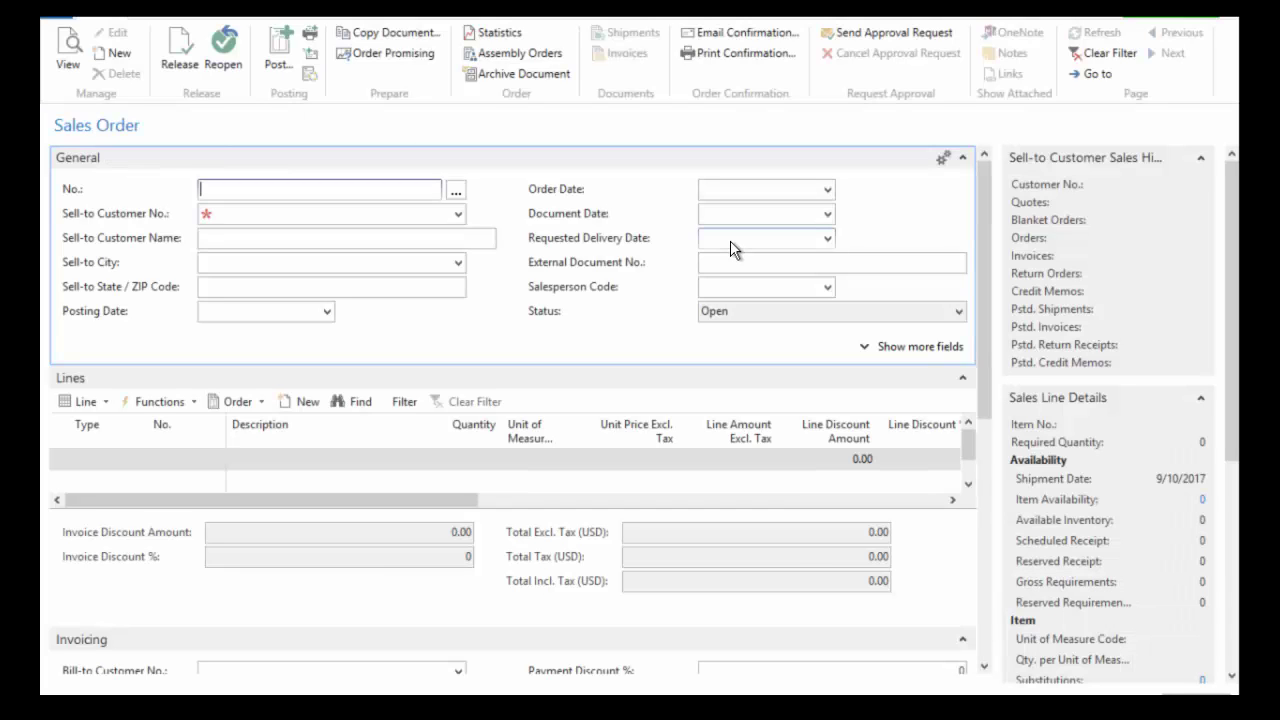
key("Tab")
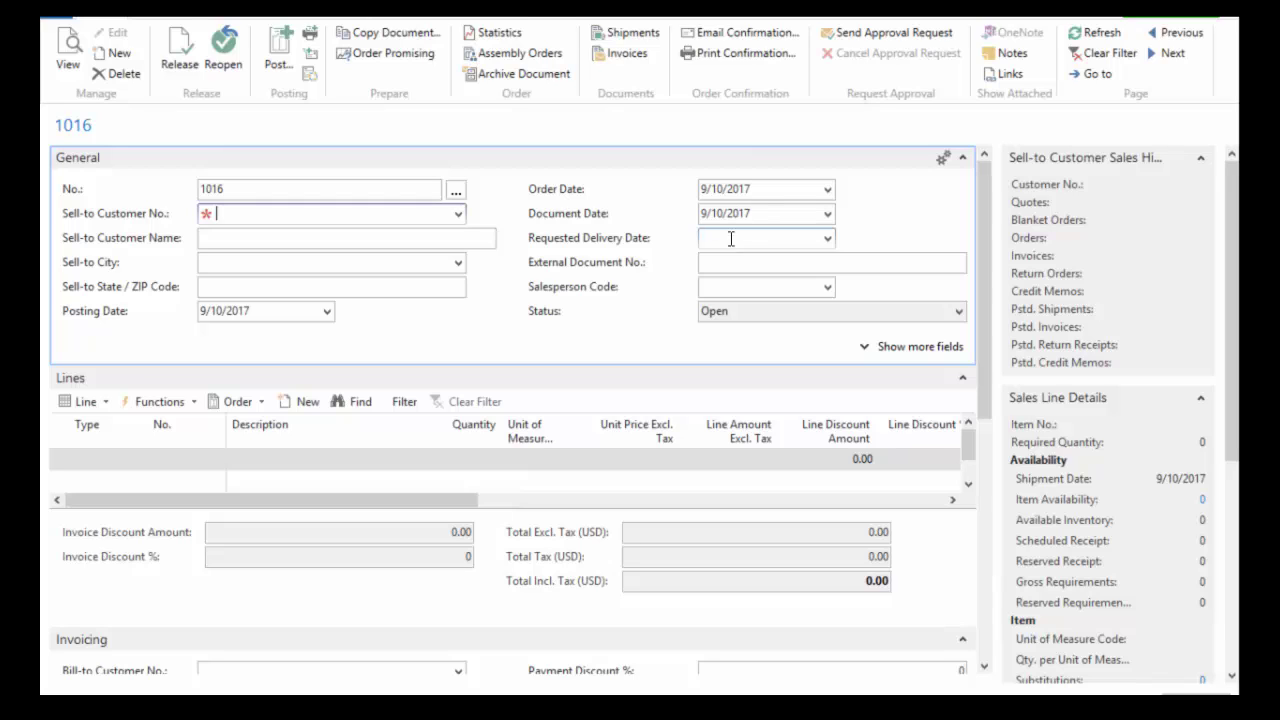
left_click(457, 214)
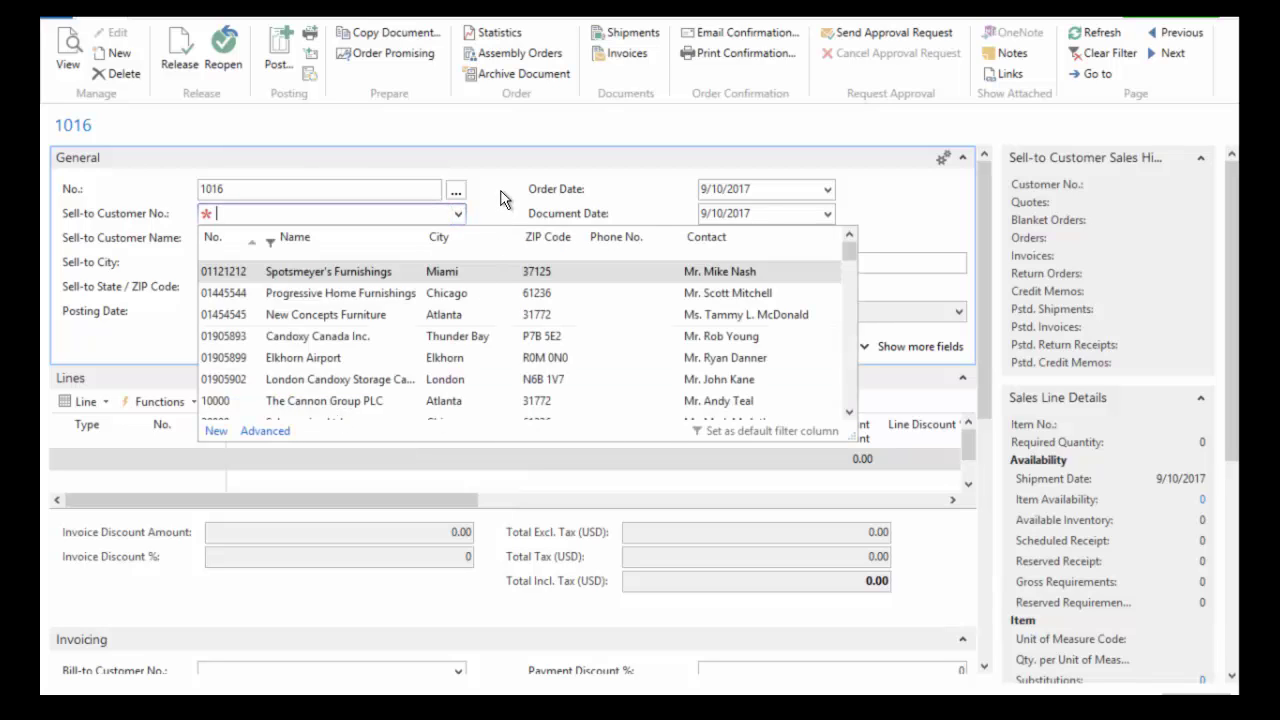
type("coho")
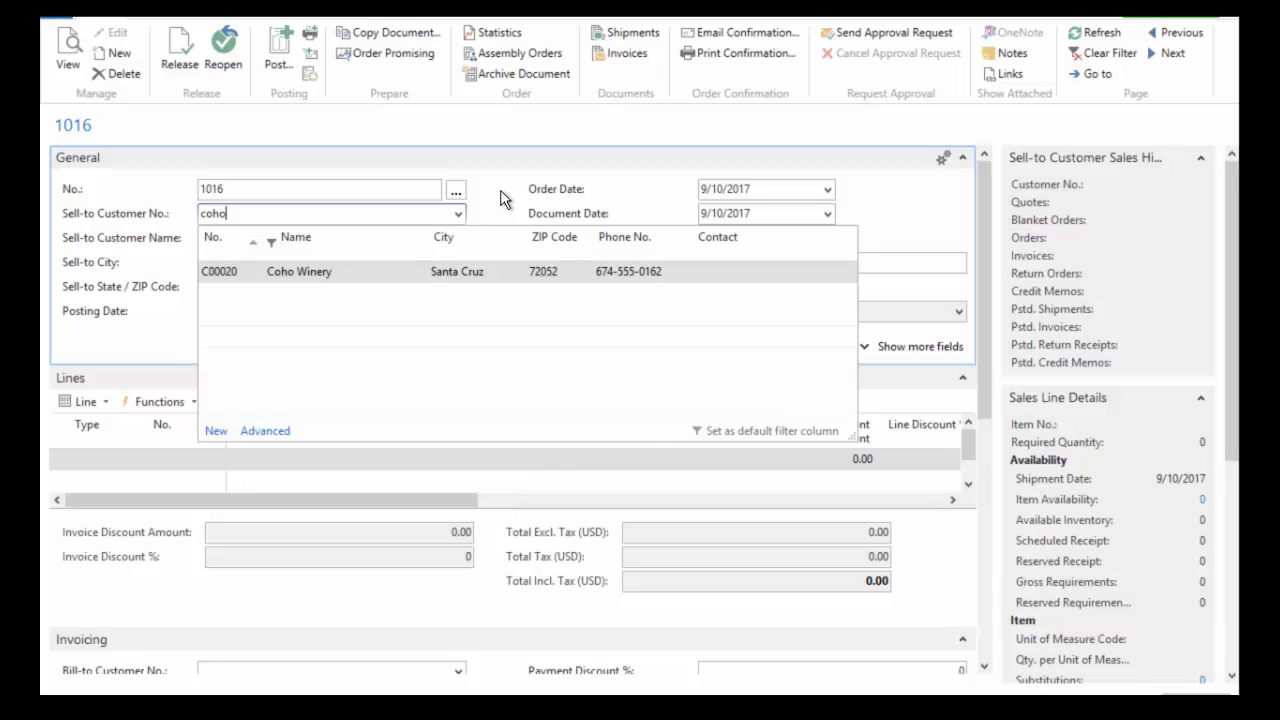
key("Return")
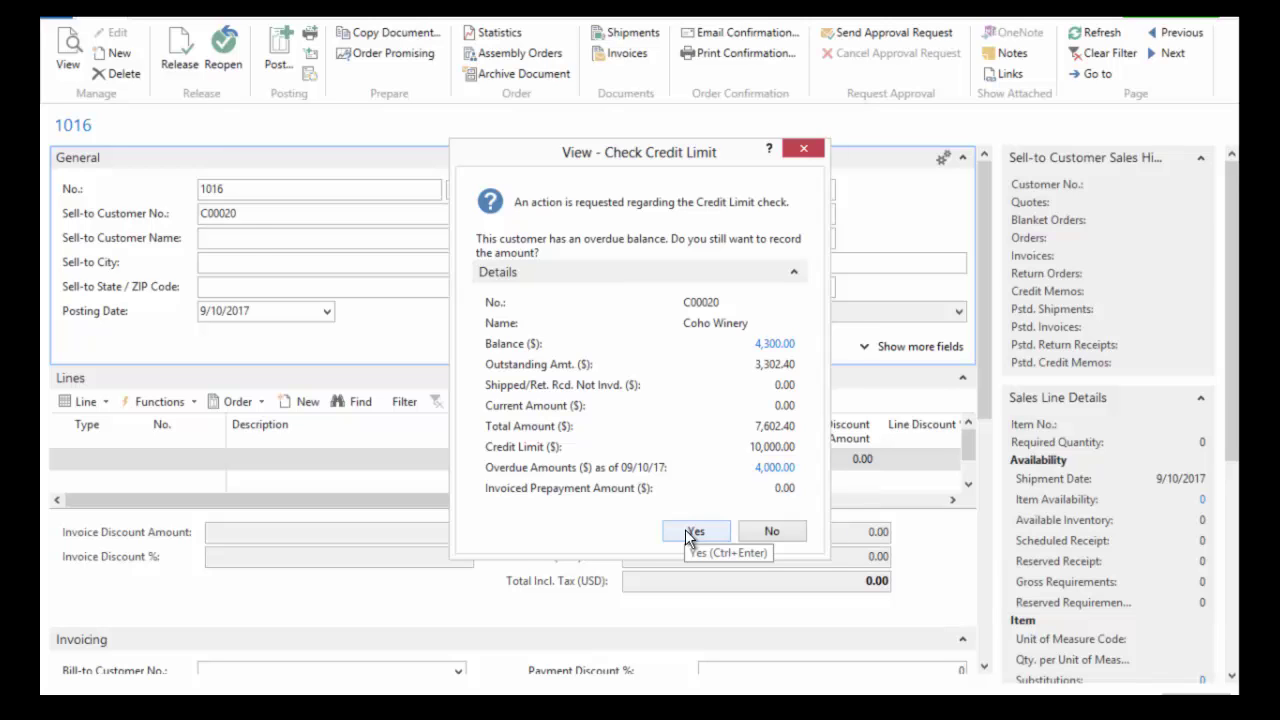
left_click(690, 532)
Enter the customer's purchase order number as the external document number in the sales order header
key("Tab")
key("Tab")
key("Tab")
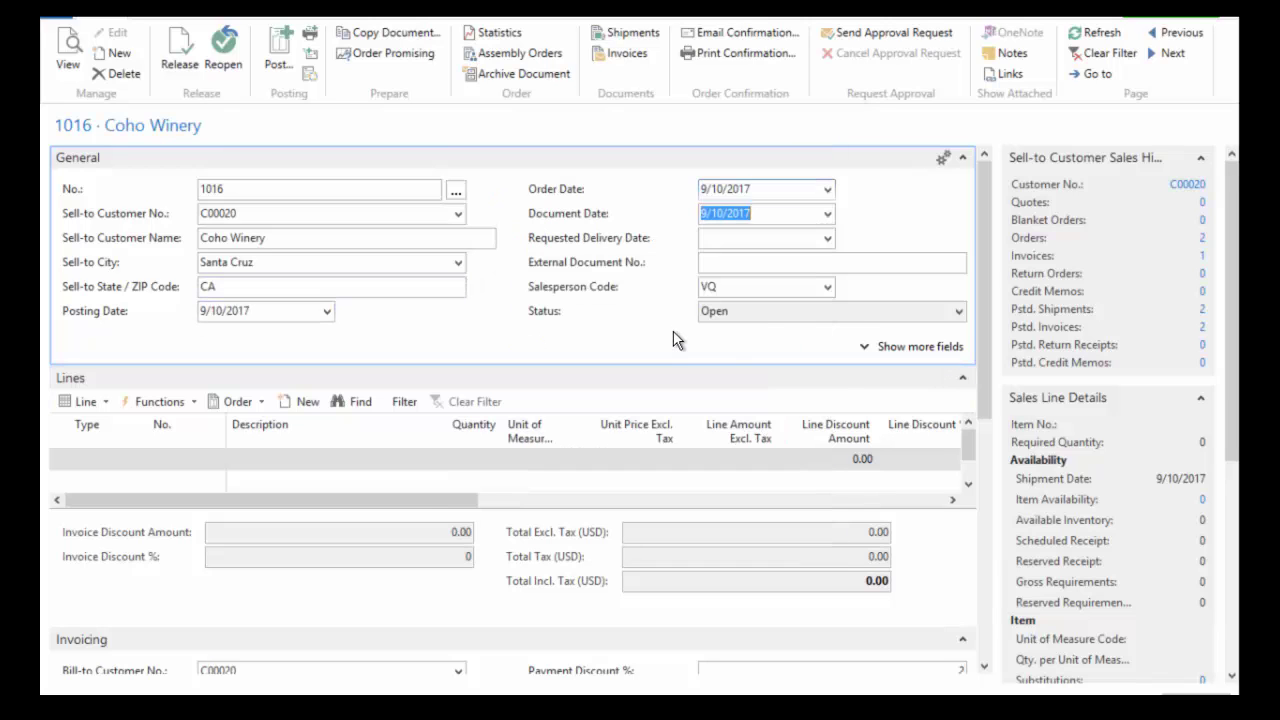
key("Tab")
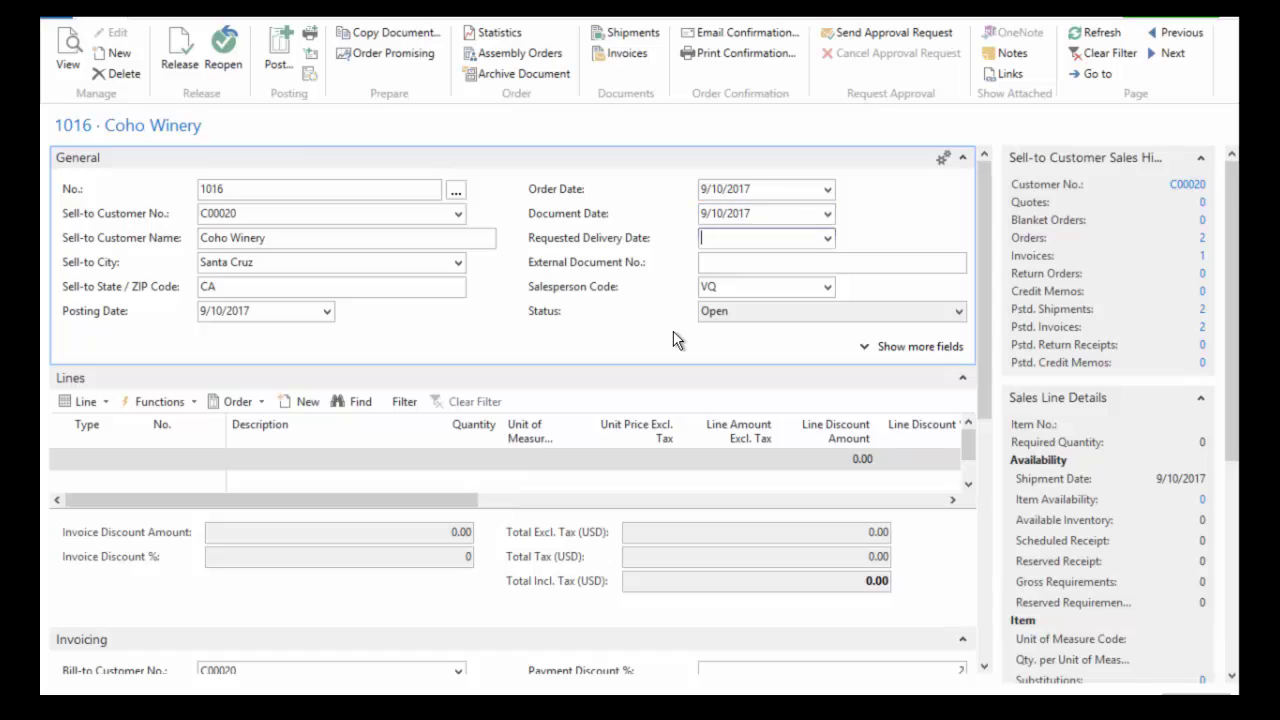
key("Tab")
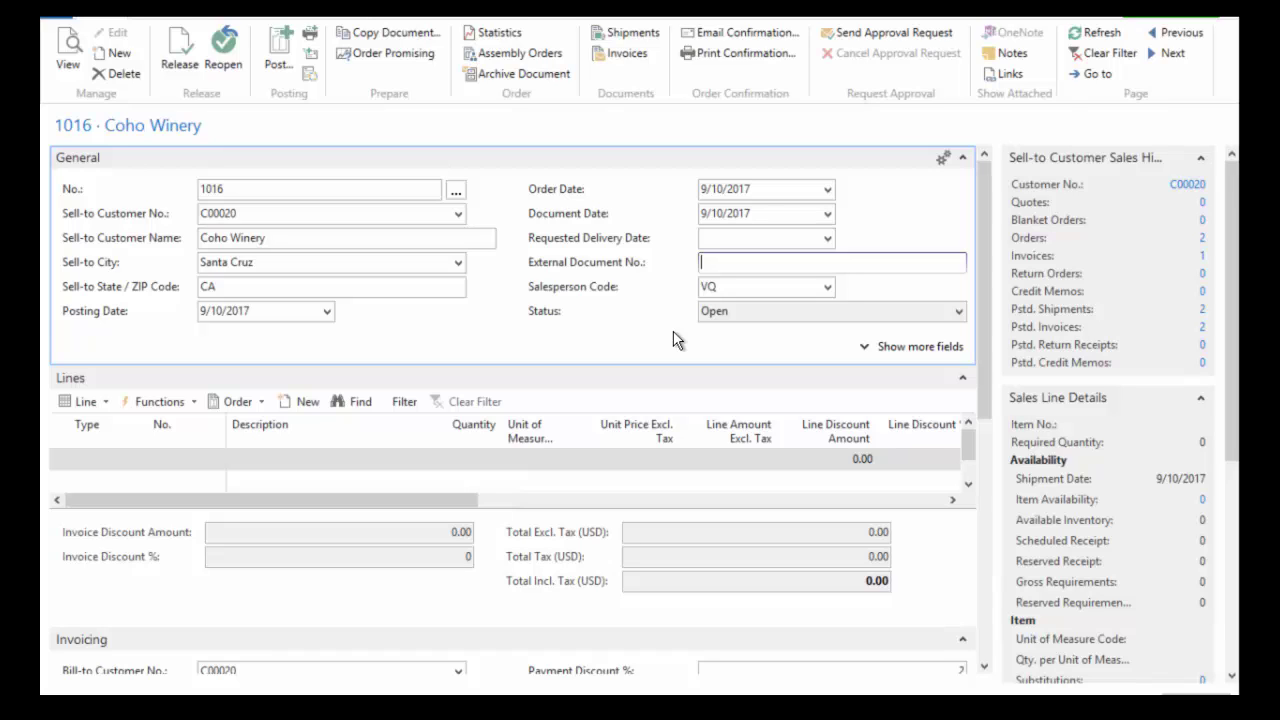
type("PO234298")
key("Tab")
key("Tab")
key("Tab")
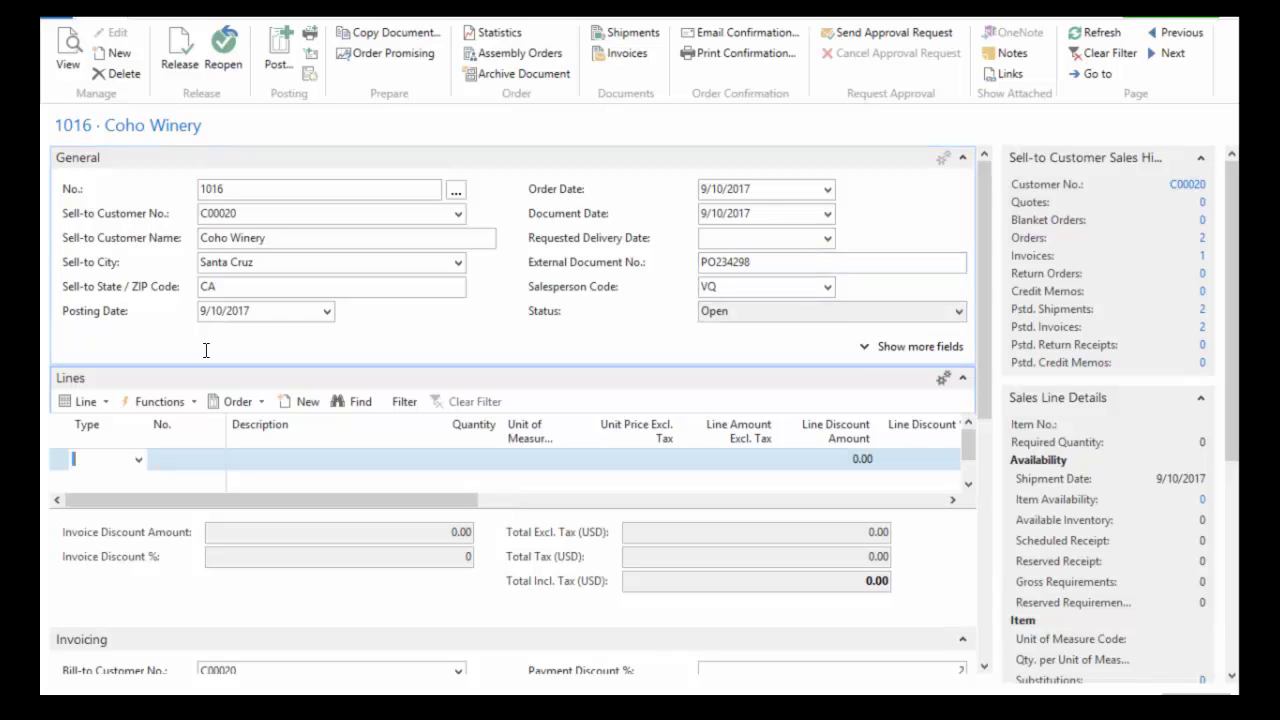
Add an Item line for the SEBASTOPOL Desk with a quantity of 1 to the sales order
left_click(139, 459)
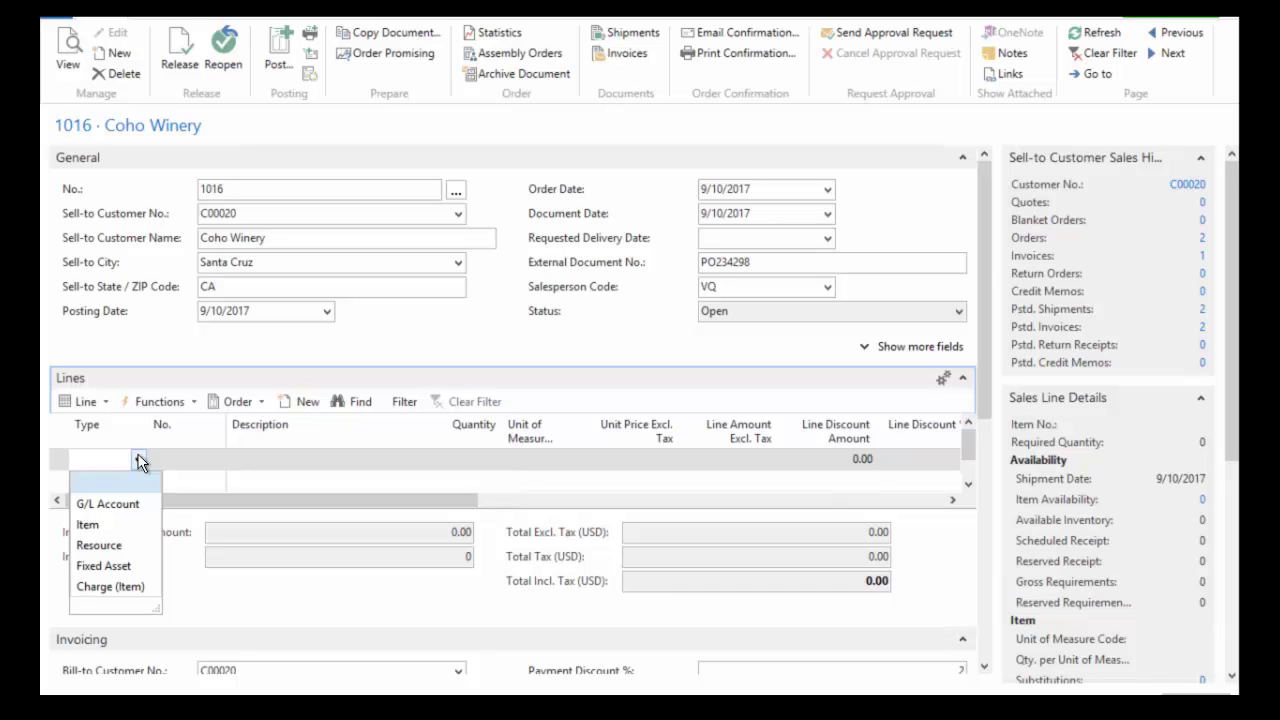
left_click(114, 524)
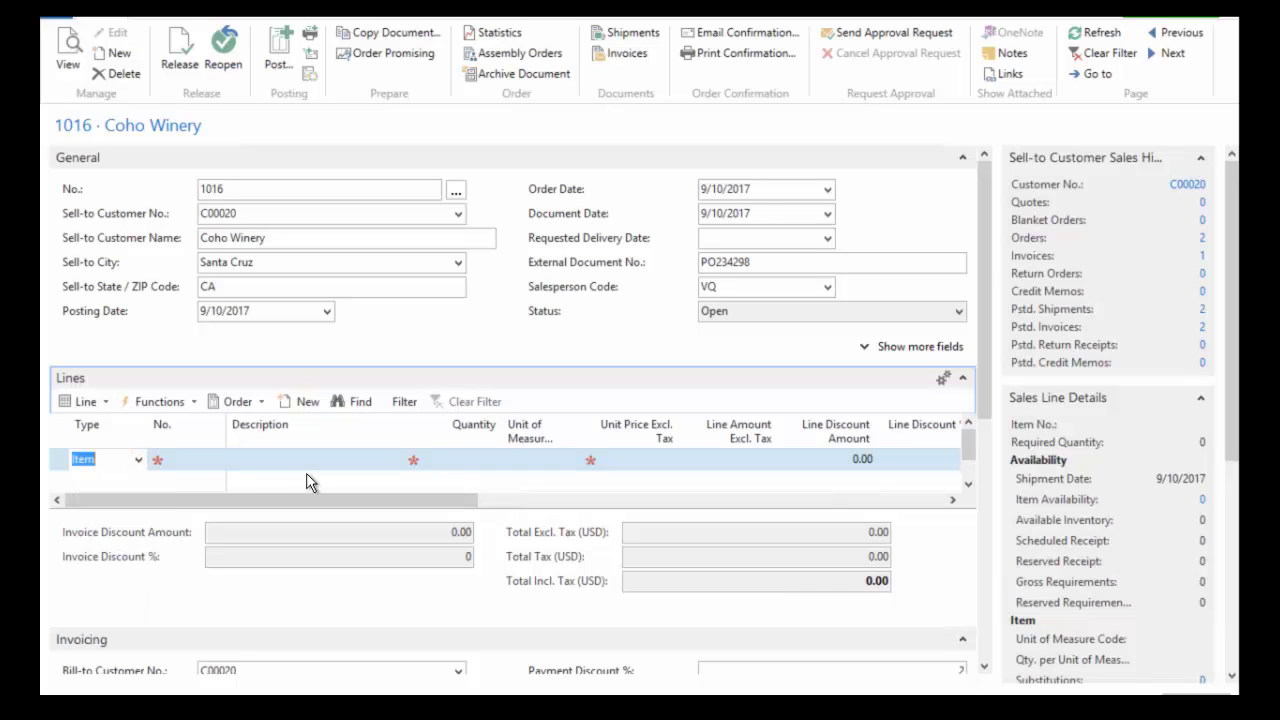
key("Tab")
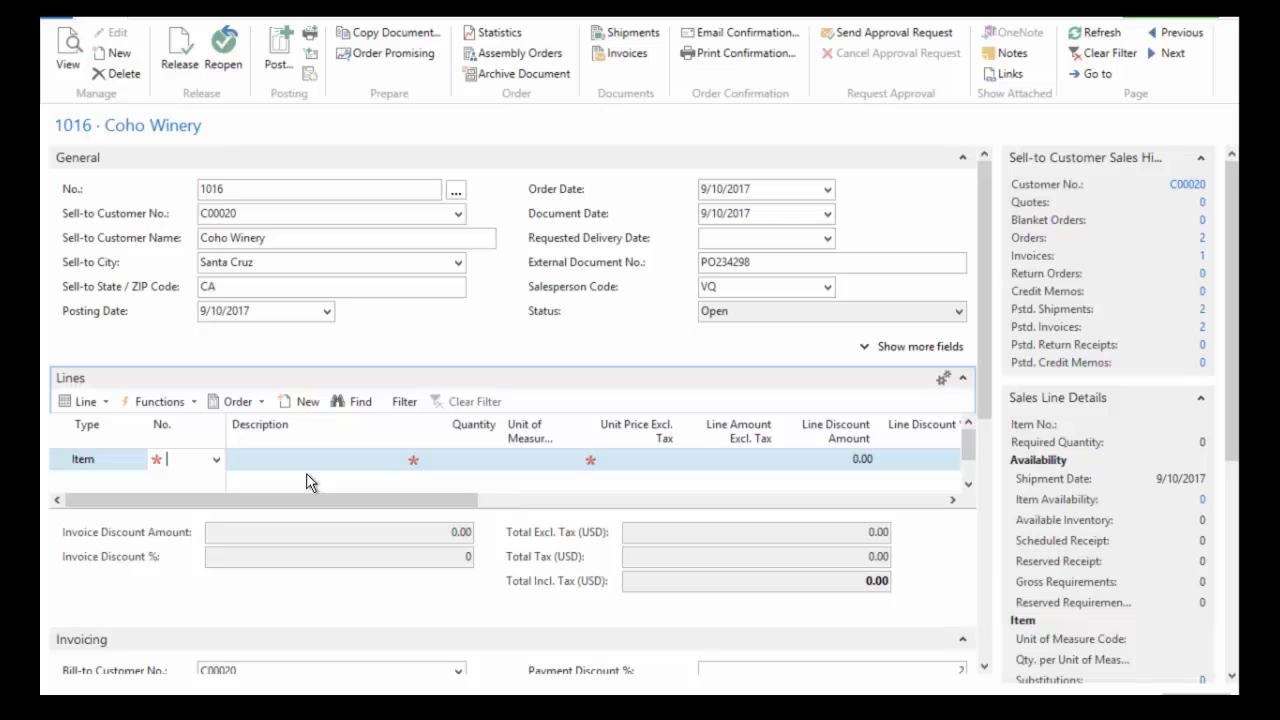
type("seb")
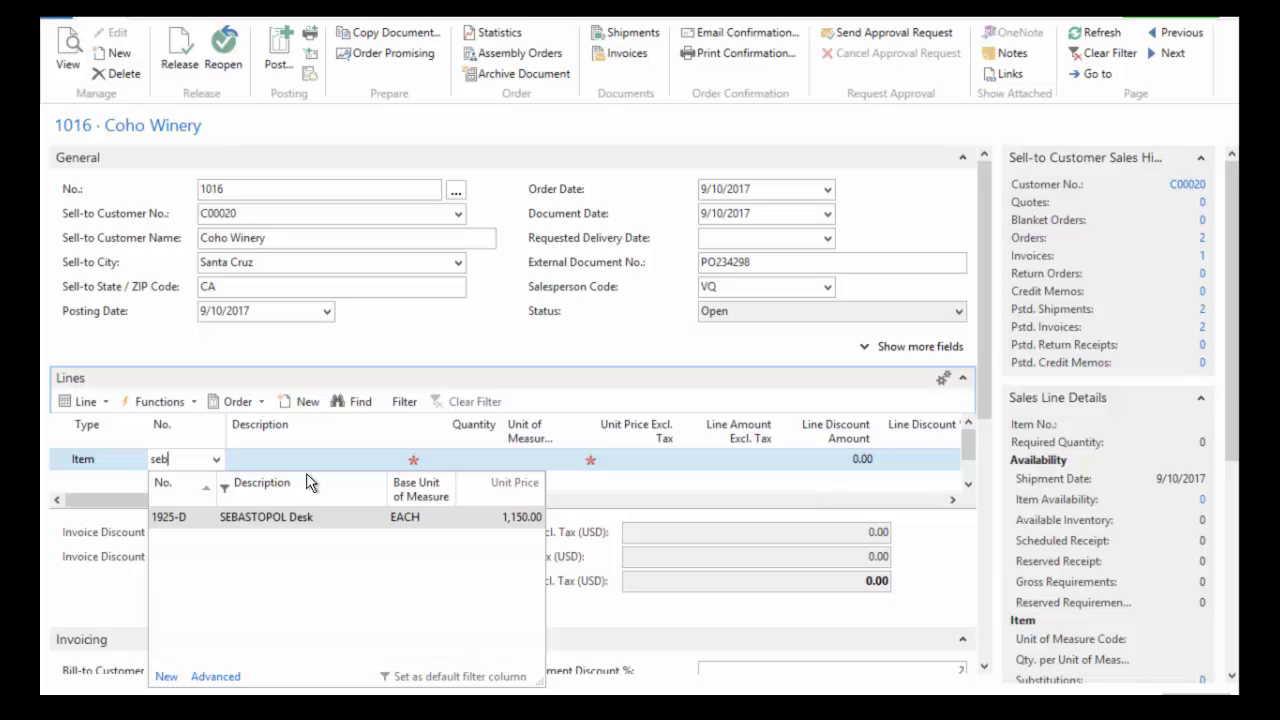
left_click(307, 533)
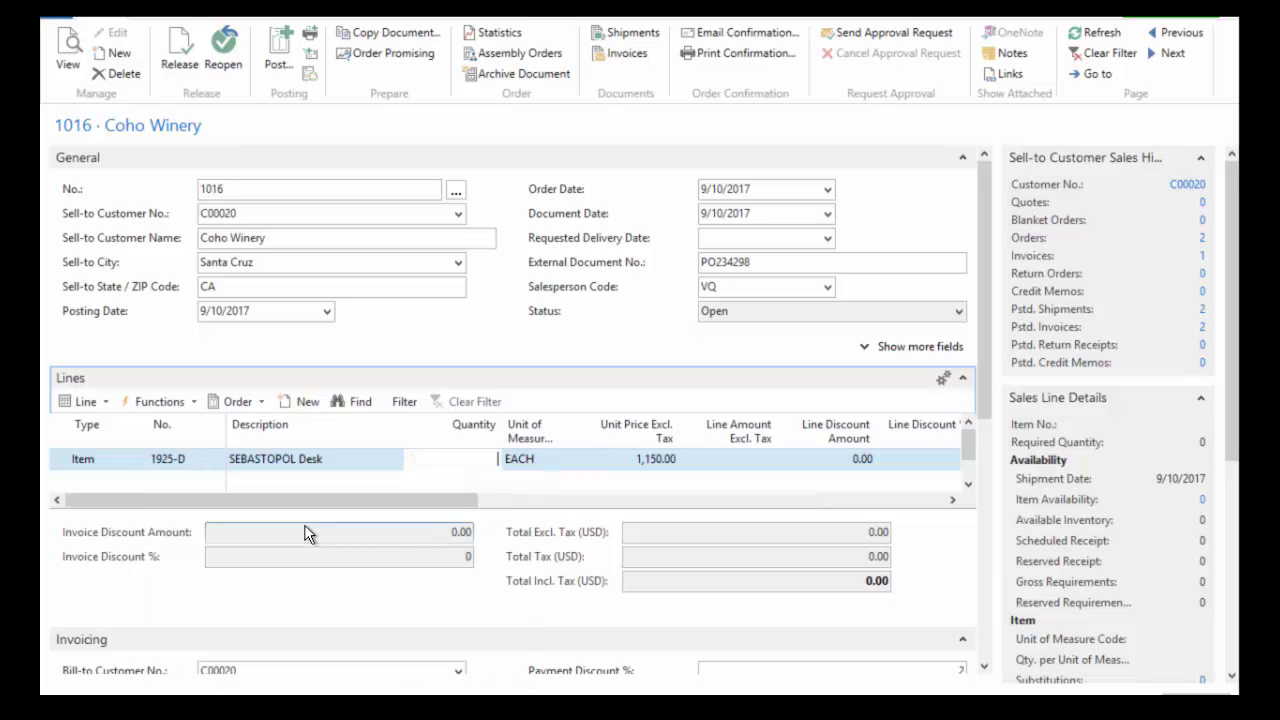
type("1")
key("Tab")
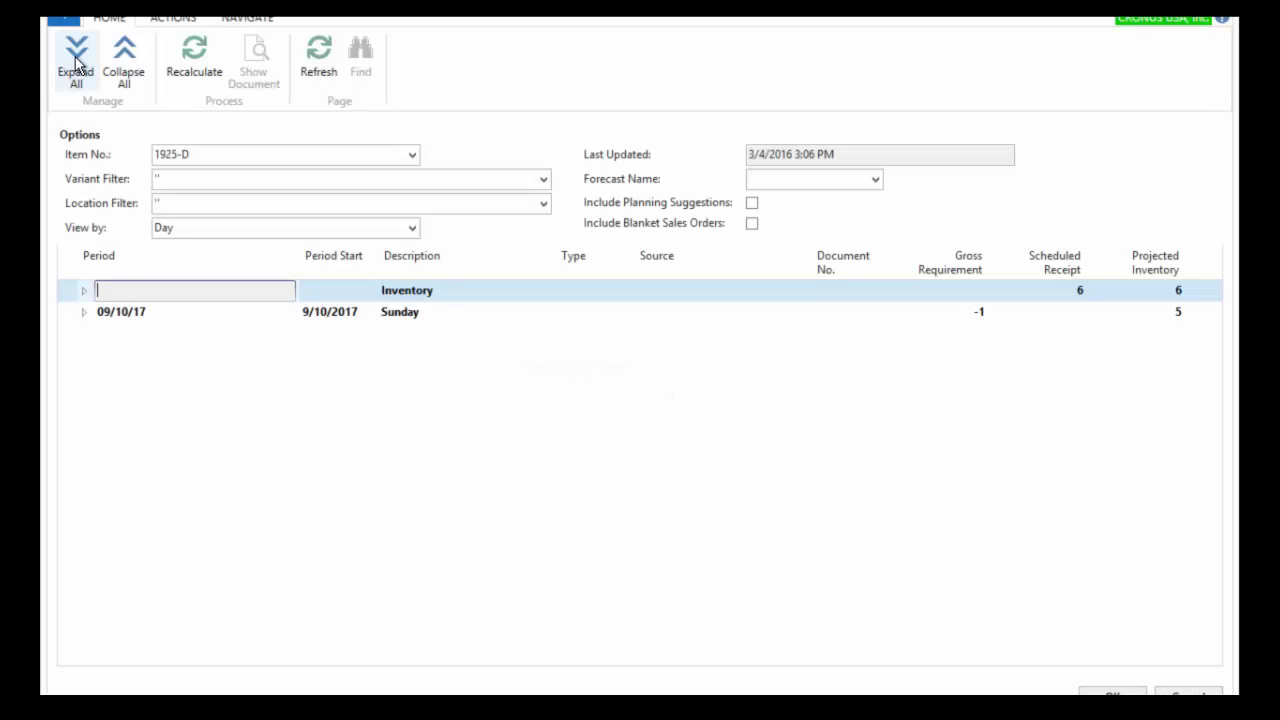
Check the SEBASTOPOL Desk's availability with all periods expanded, and release the sales order
left_click(75, 56)
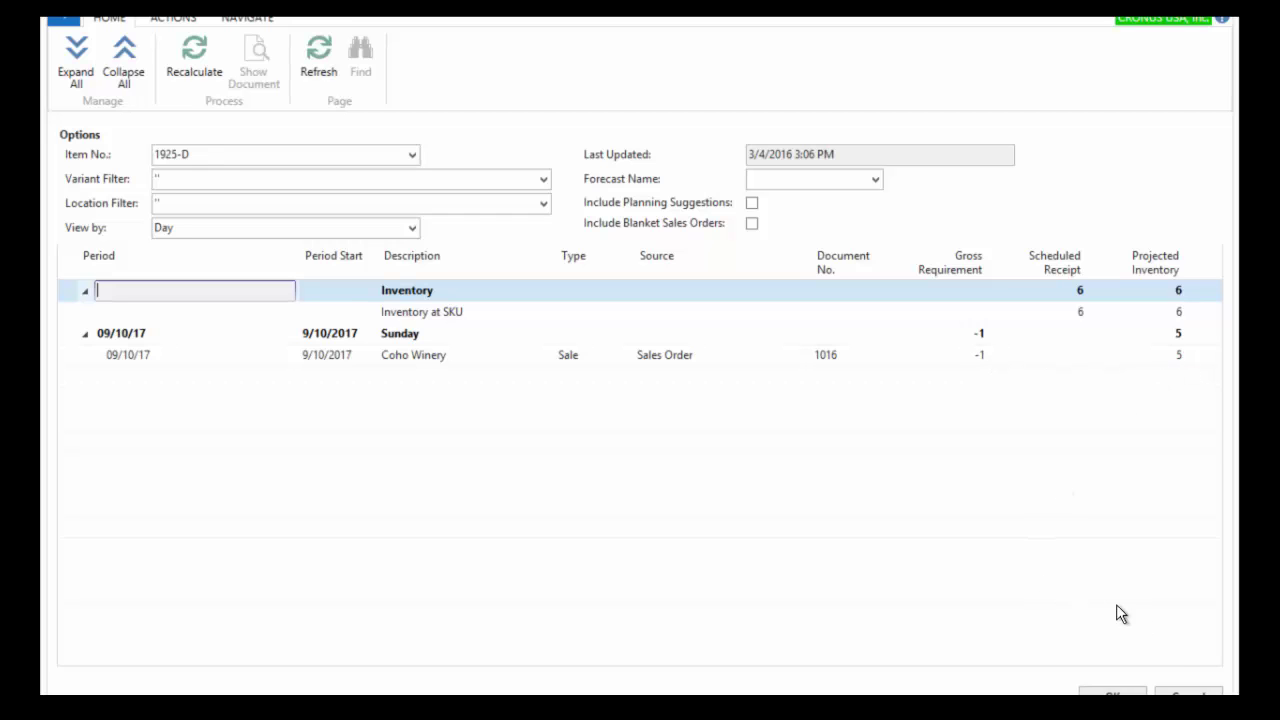
left_click(1110, 694)
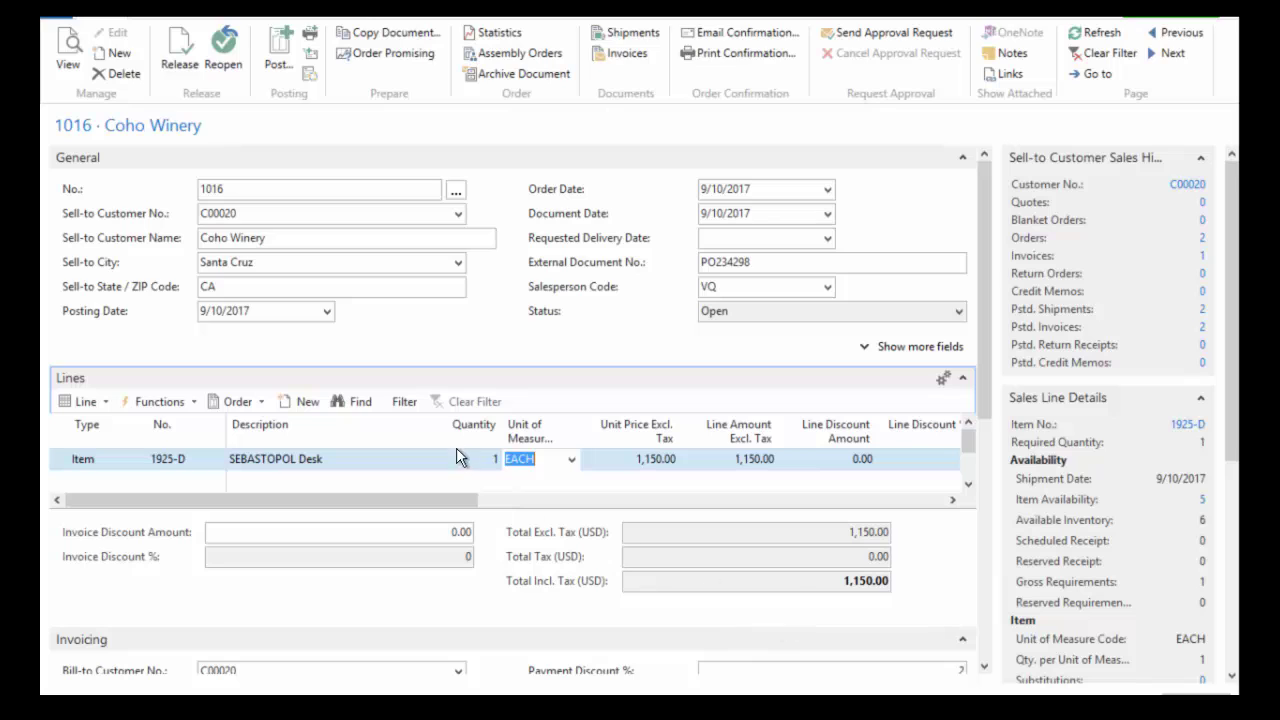
left_click(178, 47)
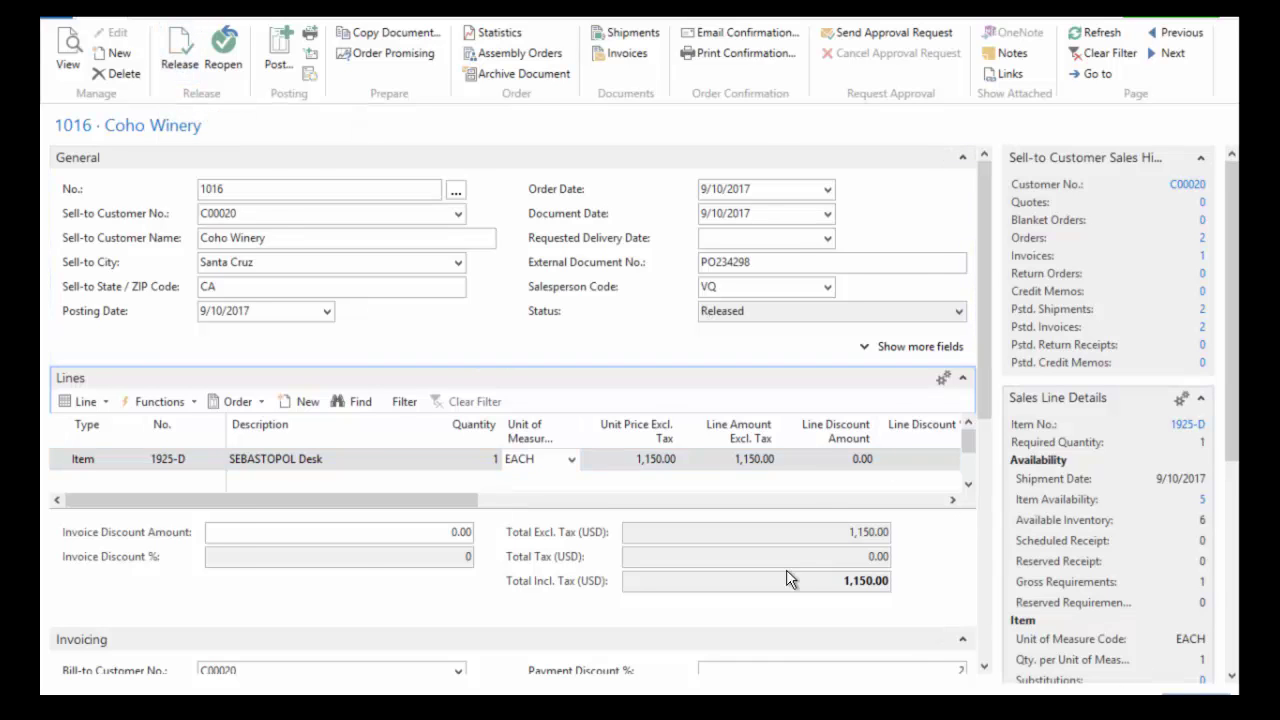
key("Escape")
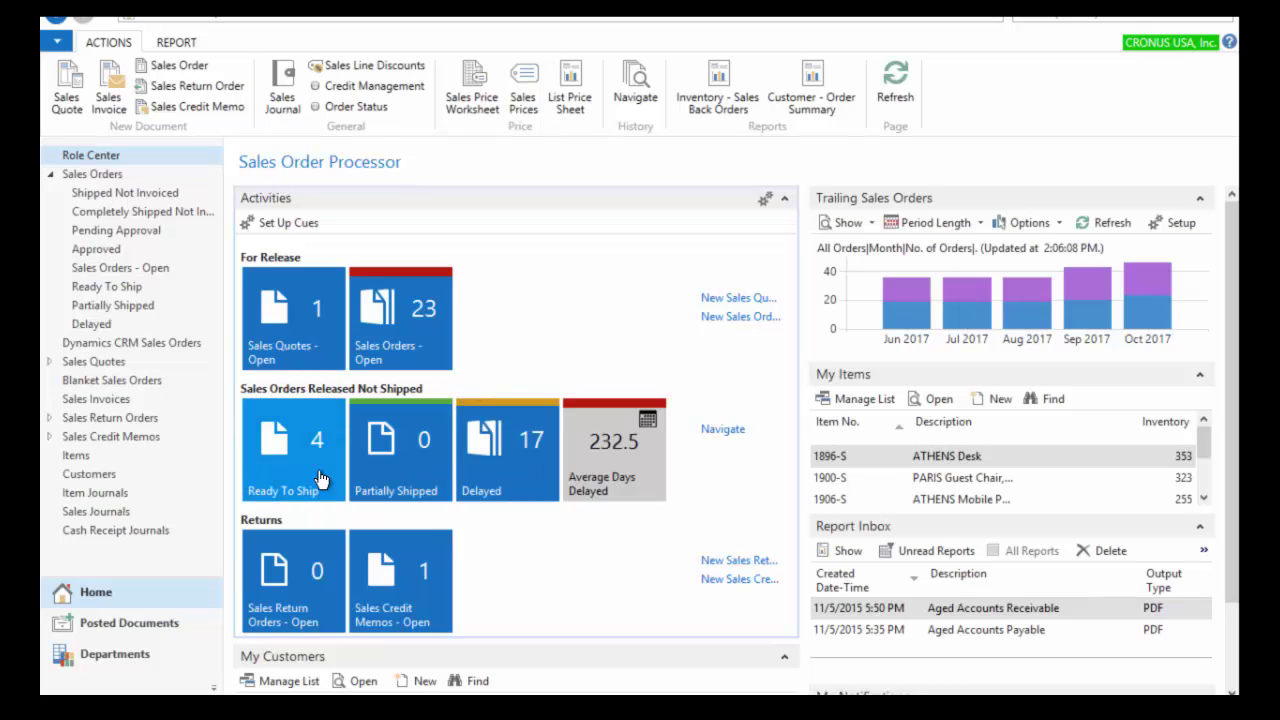
Open the new Coho Winery sales order from the list of orders that are Ready To Ship
left_click(272, 457)
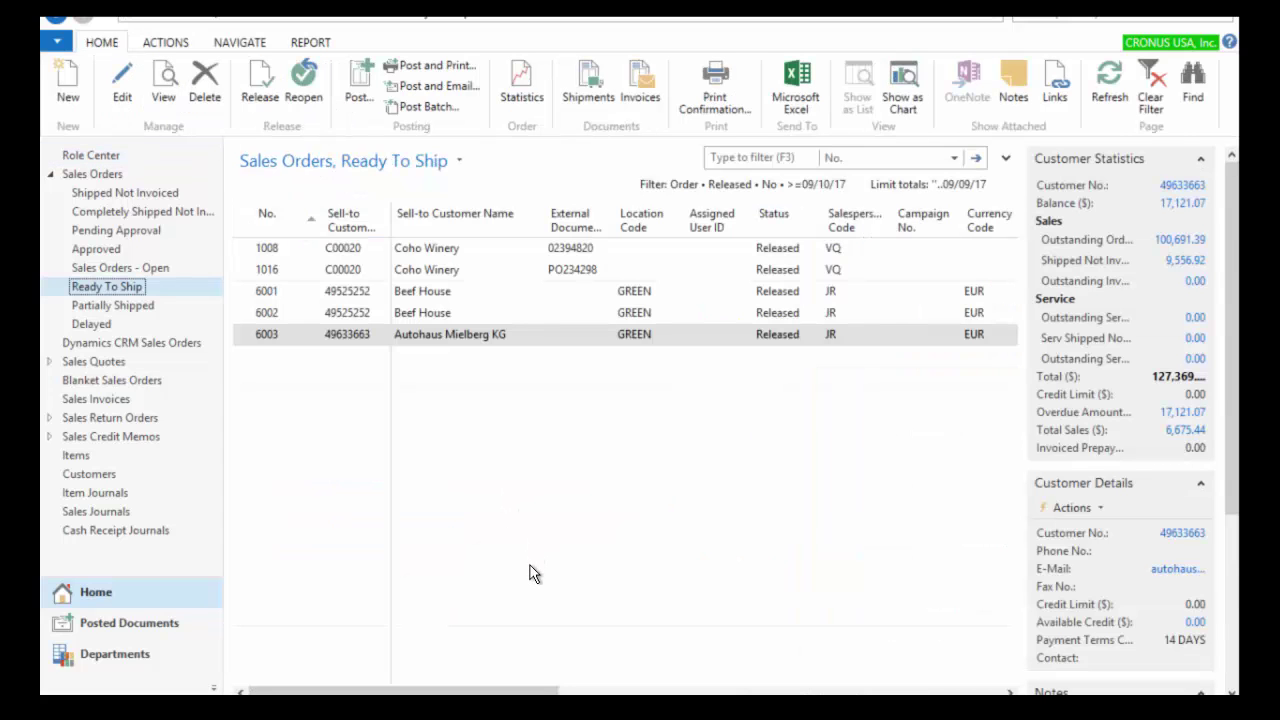
left_click(618, 272)
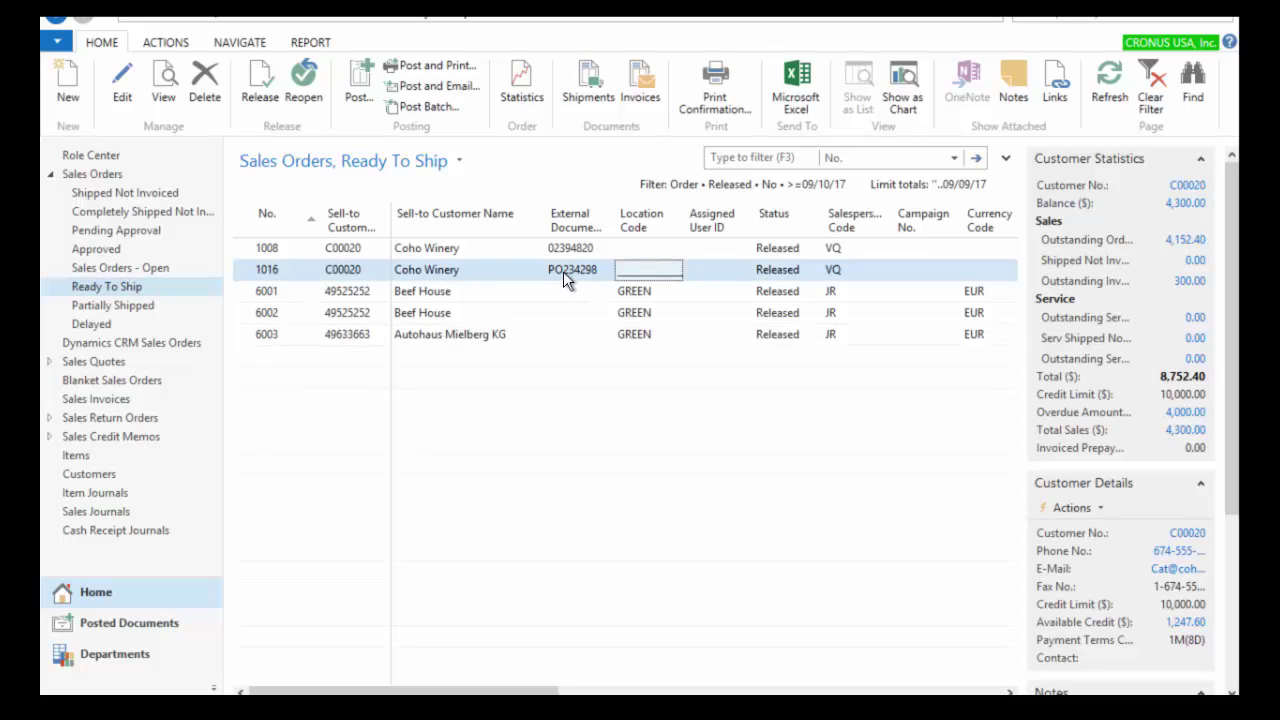
left_click(506, 274)
double_click(506, 276)
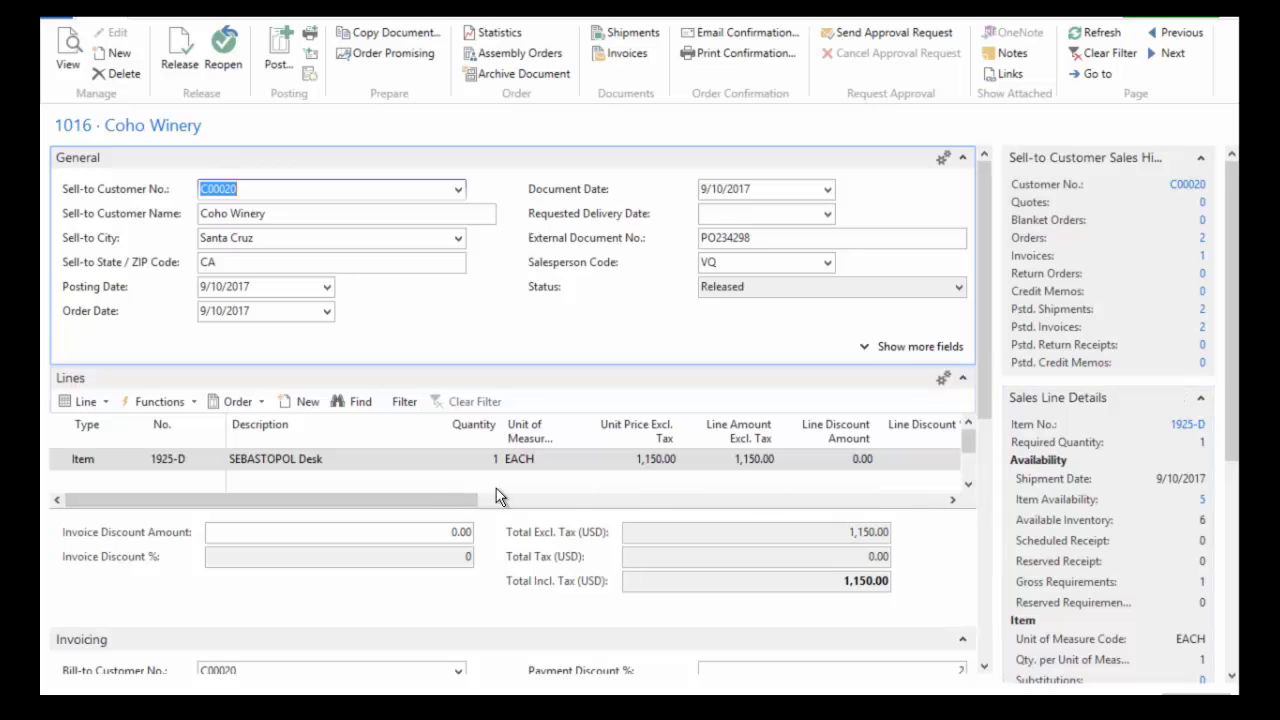
Check the desk line's quantities to ship and to invoice, and post the order with Ship and Invoice
left_click_drag(434, 500, 606, 505)
left_click(850, 463)
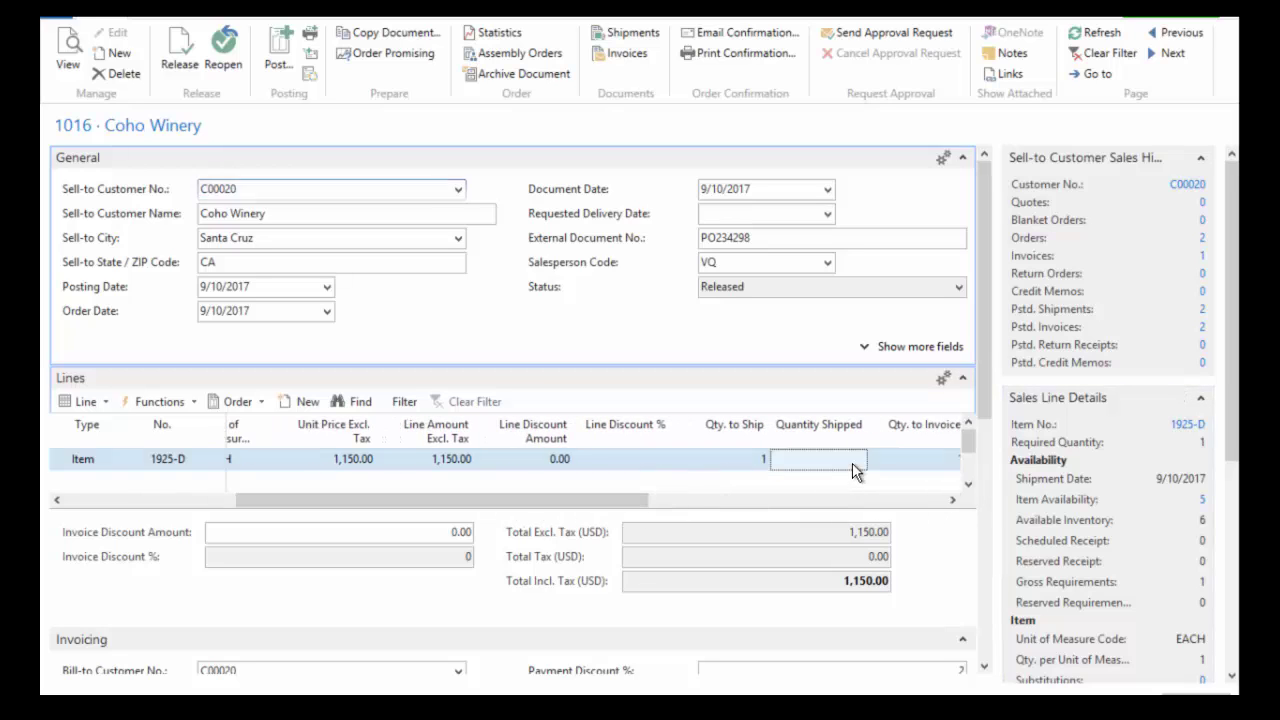
left_click(762, 459)
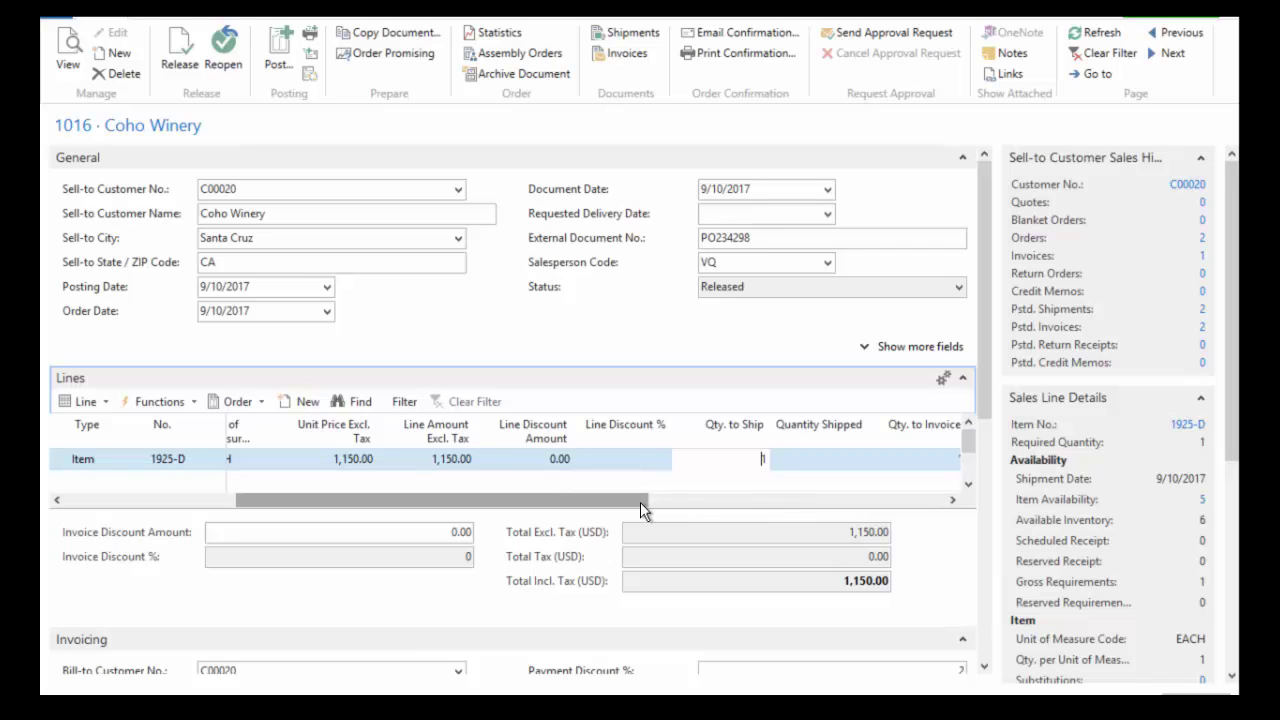
left_click_drag(663, 503, 727, 503)
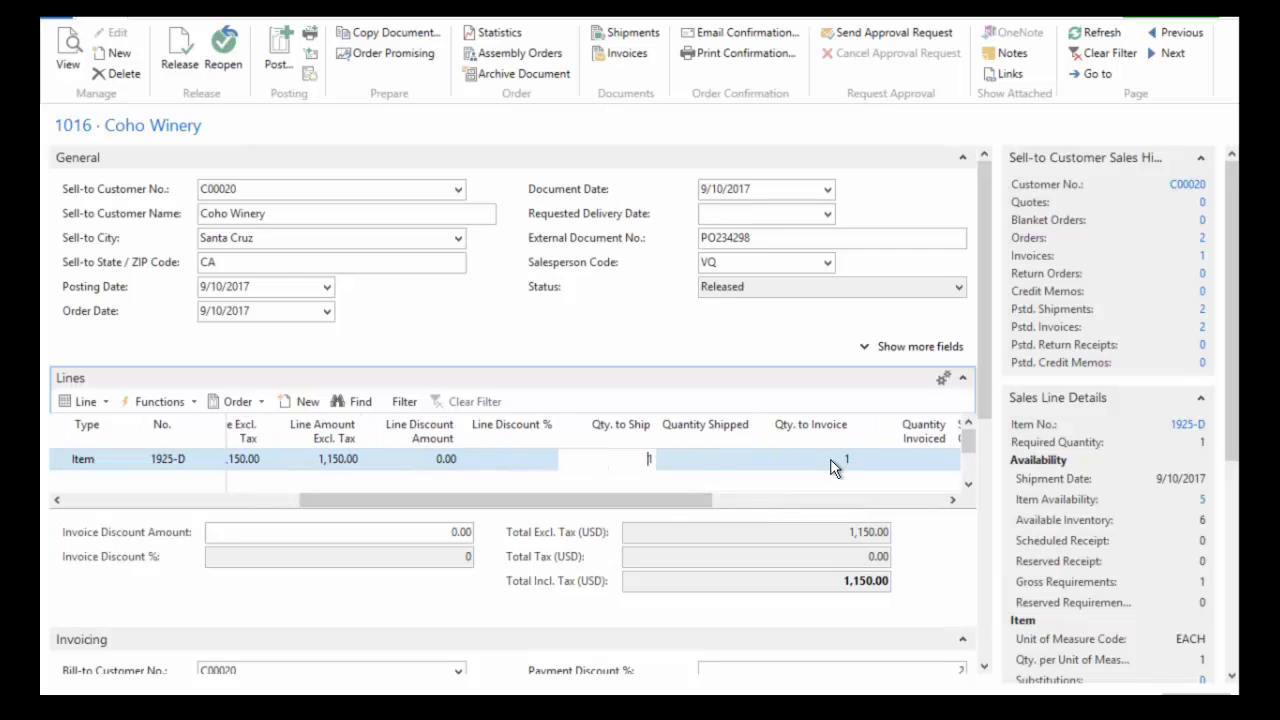
left_click(841, 460)
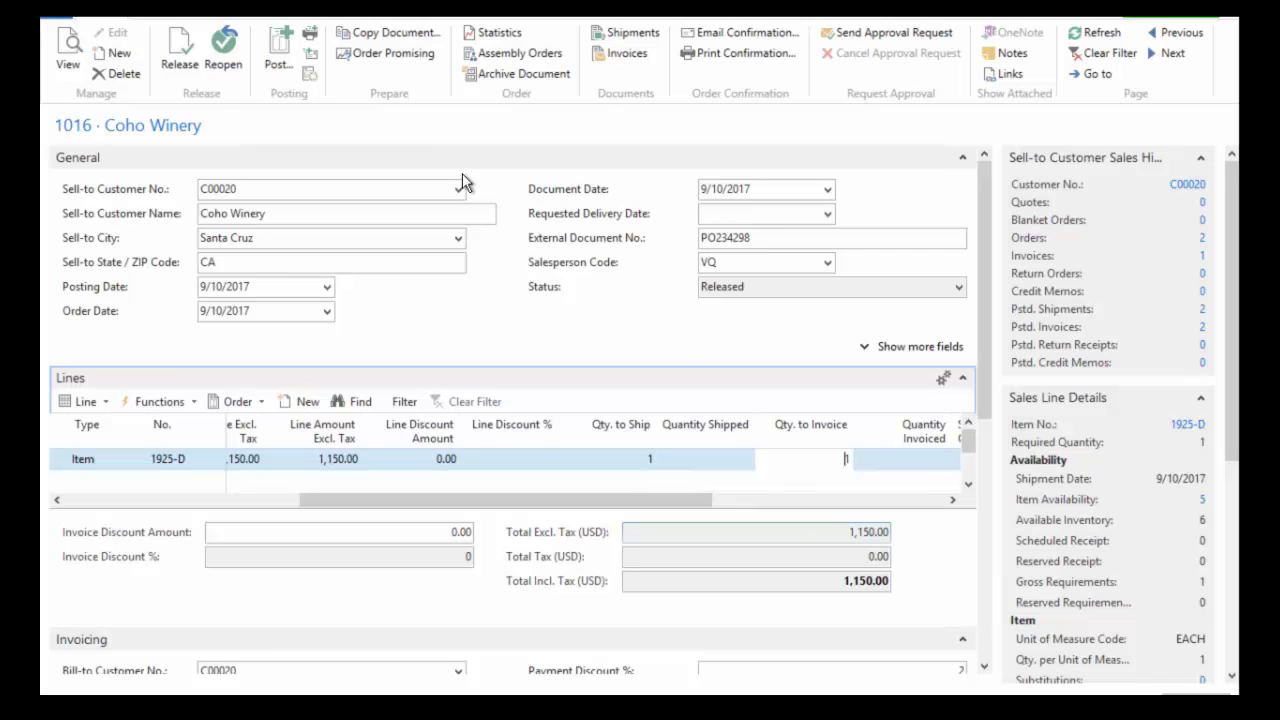
left_click(272, 50)
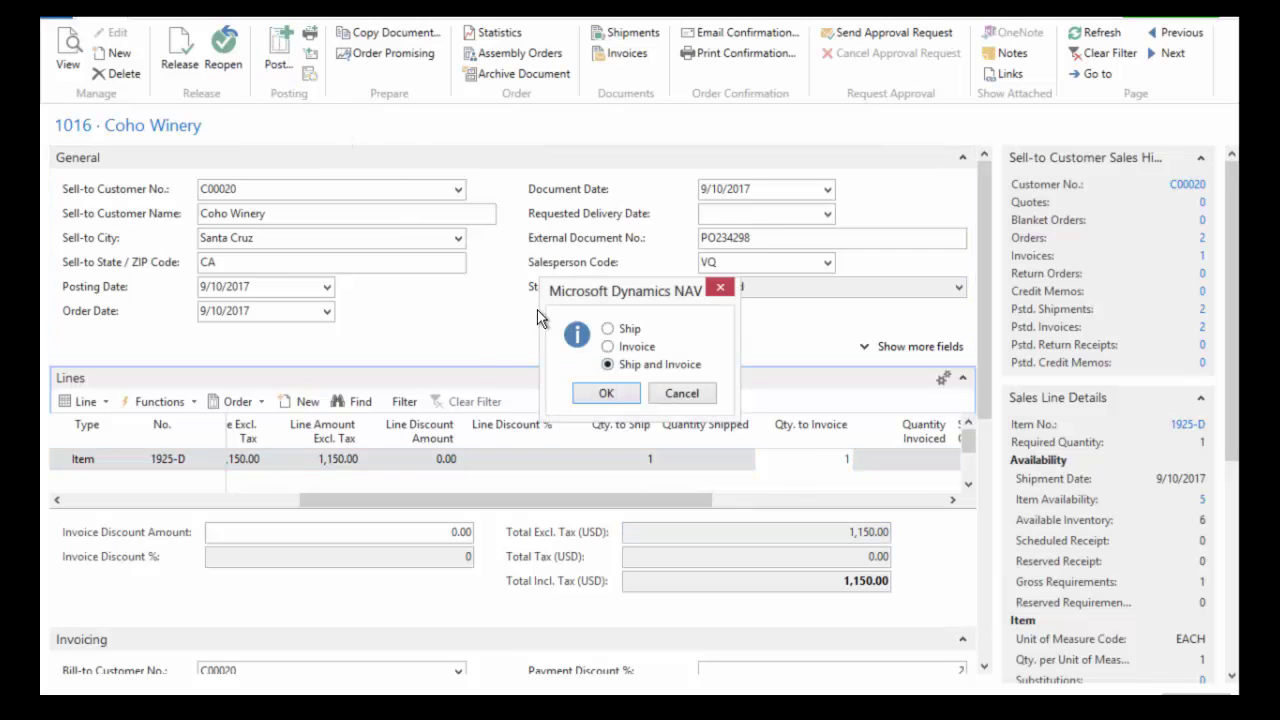
left_click(606, 395)
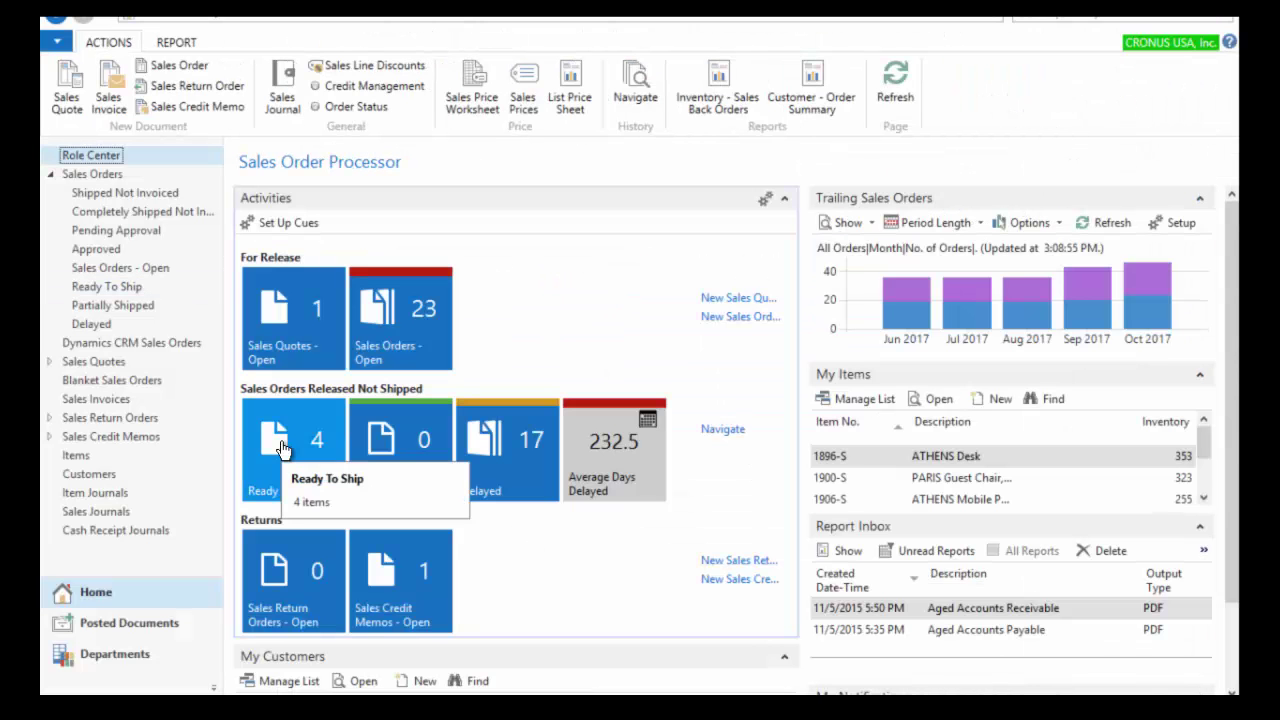
Check the list of Ready To Ship sales orders for the posted order and return to the Role Center
left_click(282, 449)
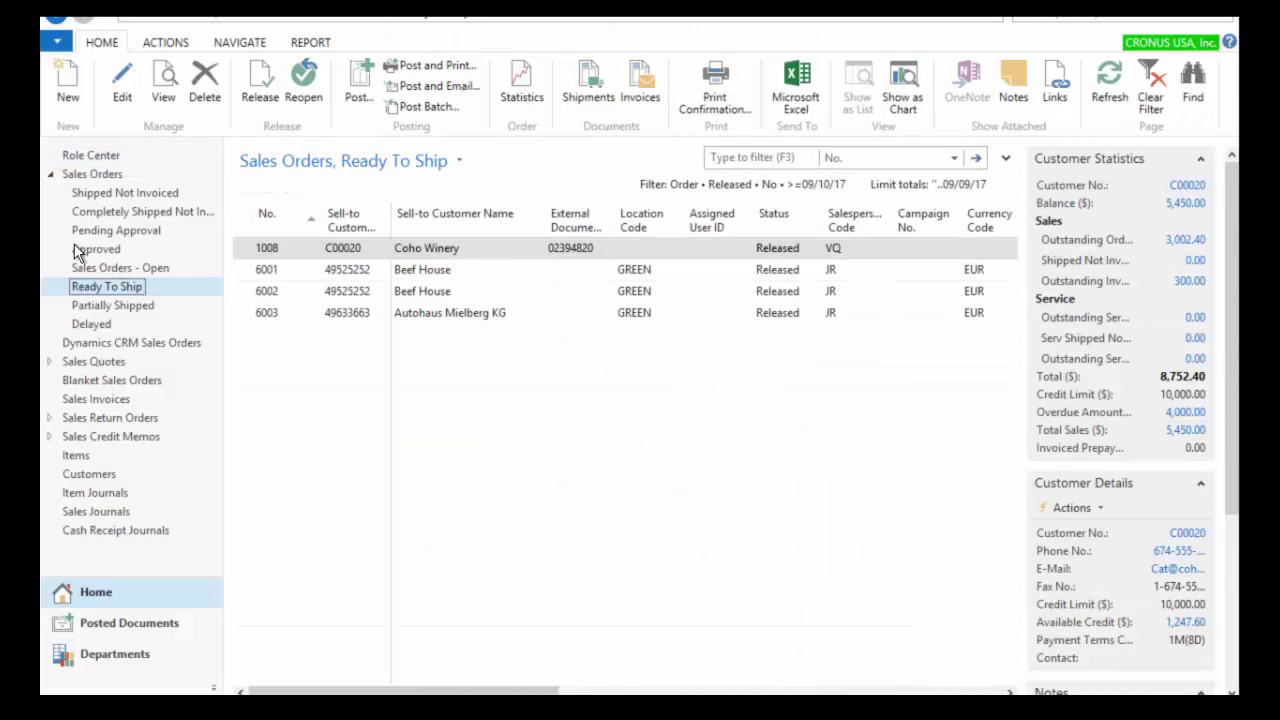
key("alt+Left")
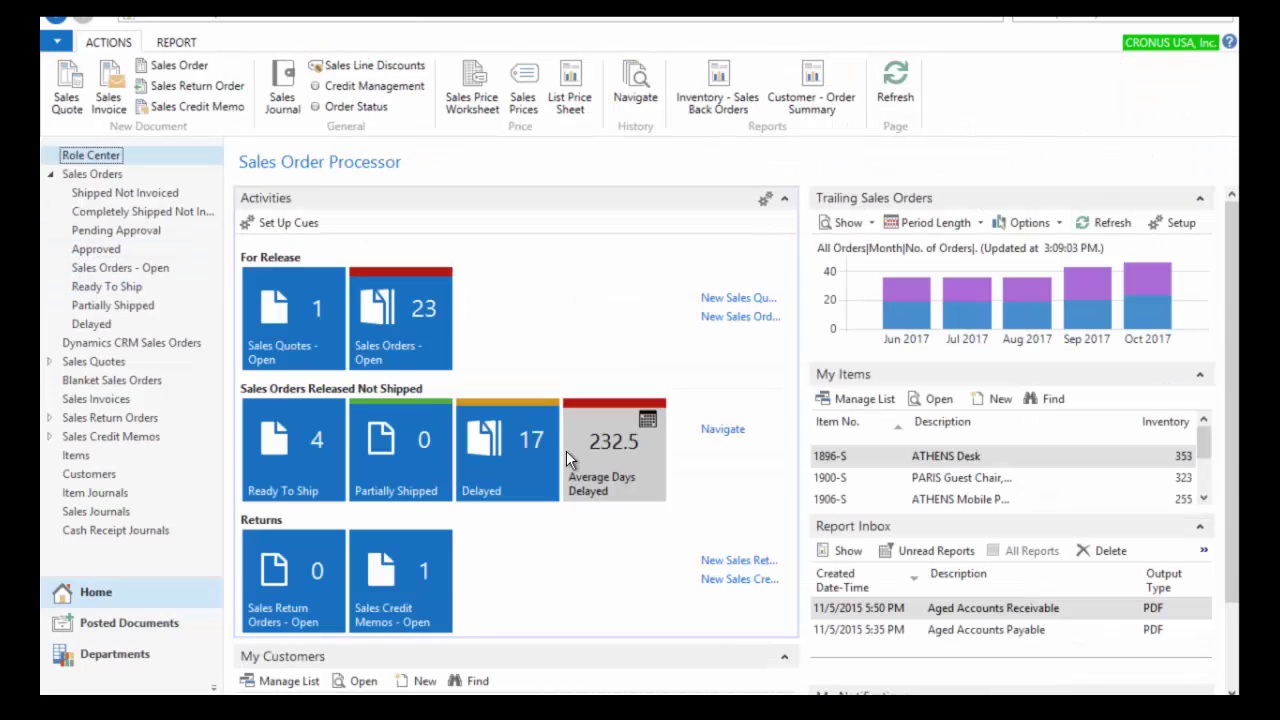